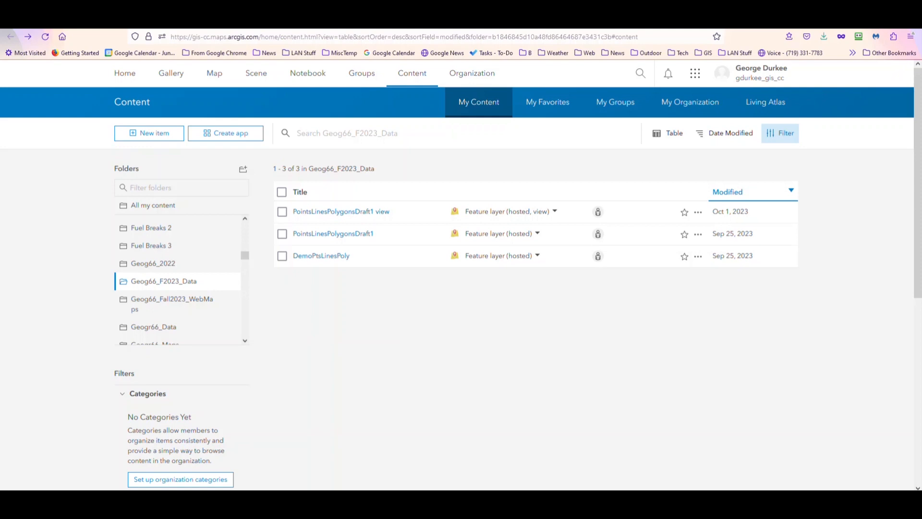
Open the settings page of the PointsLinesPolygonsDraft1 hosted feature layer item
mouse_move(168, 288)
left_click(345, 235)
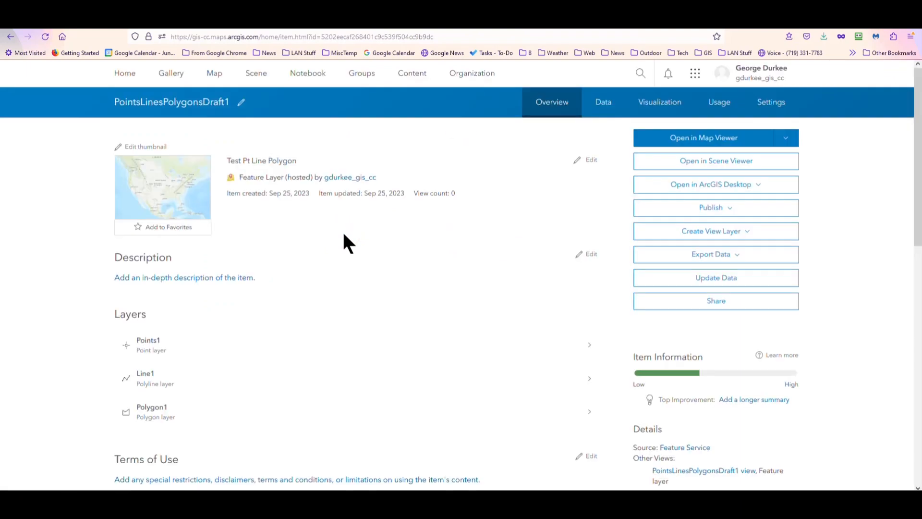
left_click(778, 102)
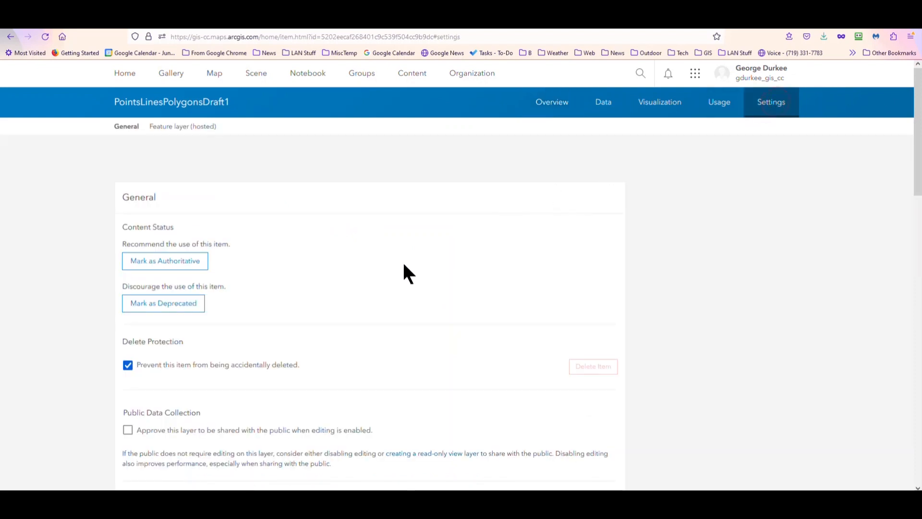
scroll(404, 265, "down", 3)
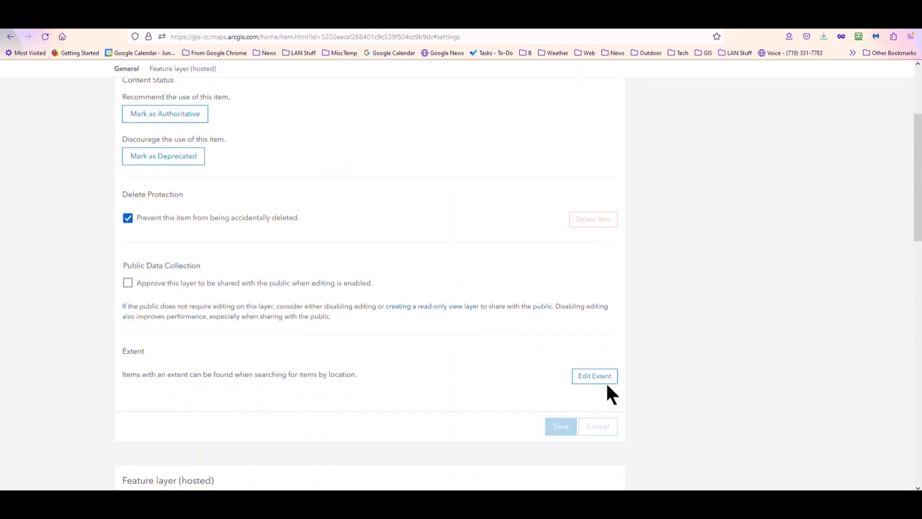
Start editing the item's extent and search for the location sonora, ca
left_click(591, 377)
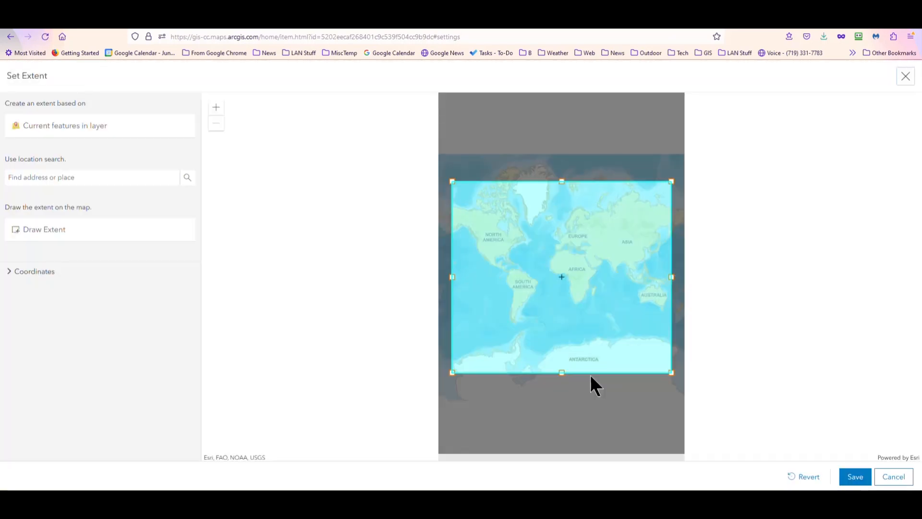
left_click(103, 176)
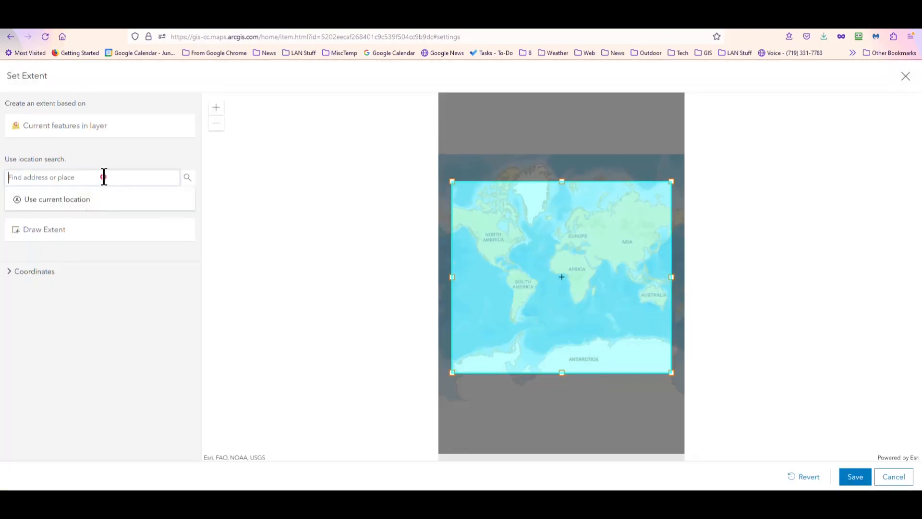
type("sonor")
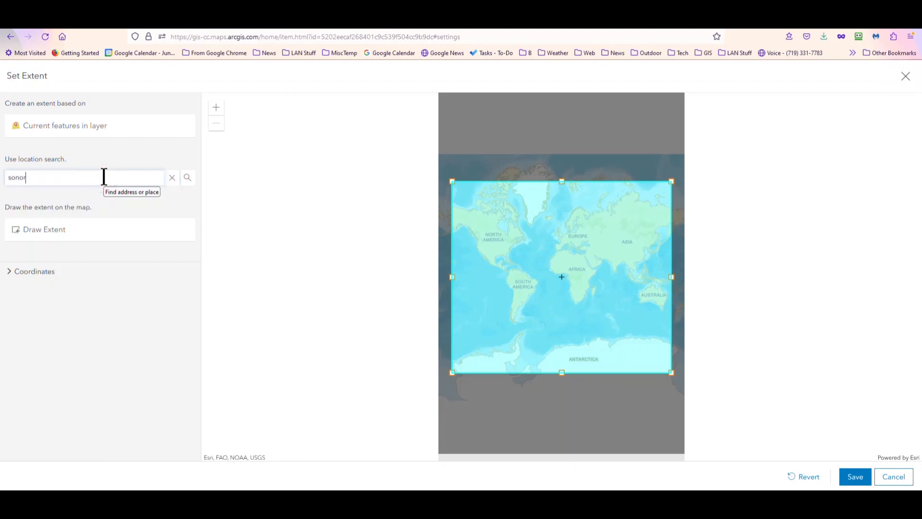
type("a, ca")
key("Return")
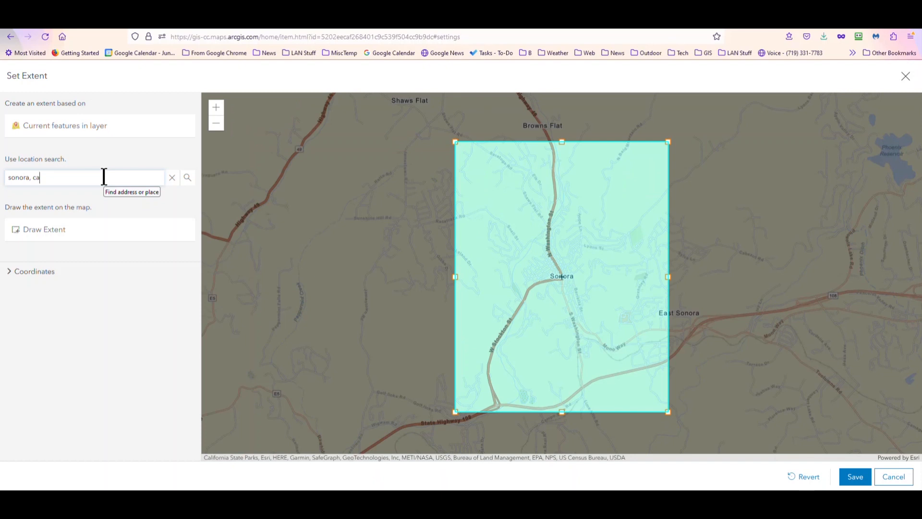
Enlarge the extent rectangle eastward to cover Sonora through Soulsbyville and save the extent
left_click(104, 176)
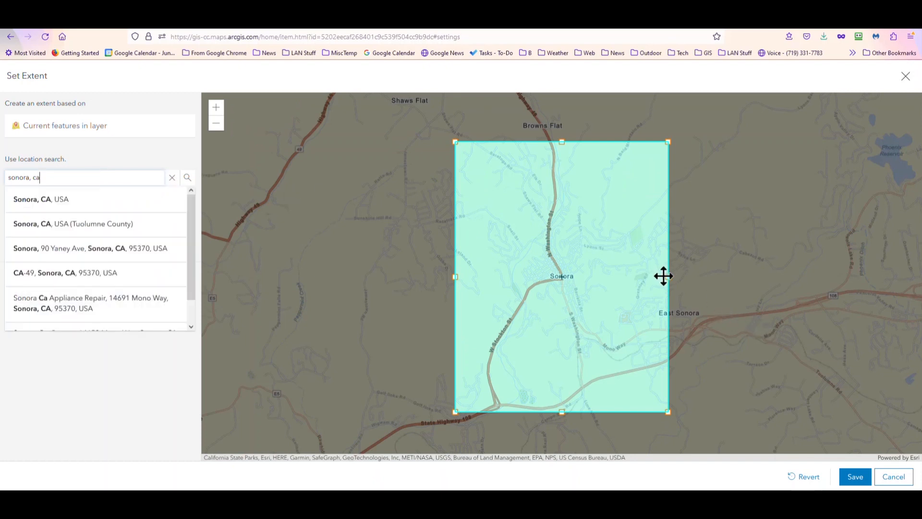
left_click_drag(666, 274, 846, 252)
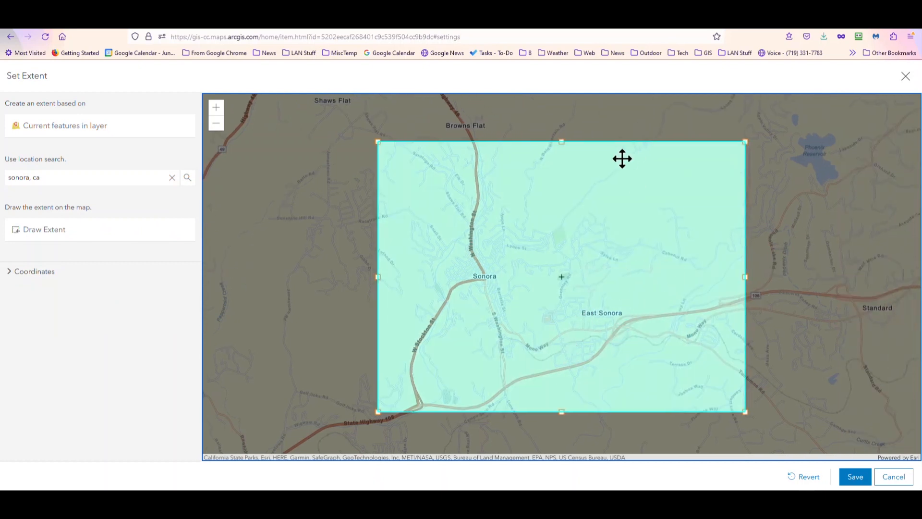
left_click_drag(560, 143, 557, 112)
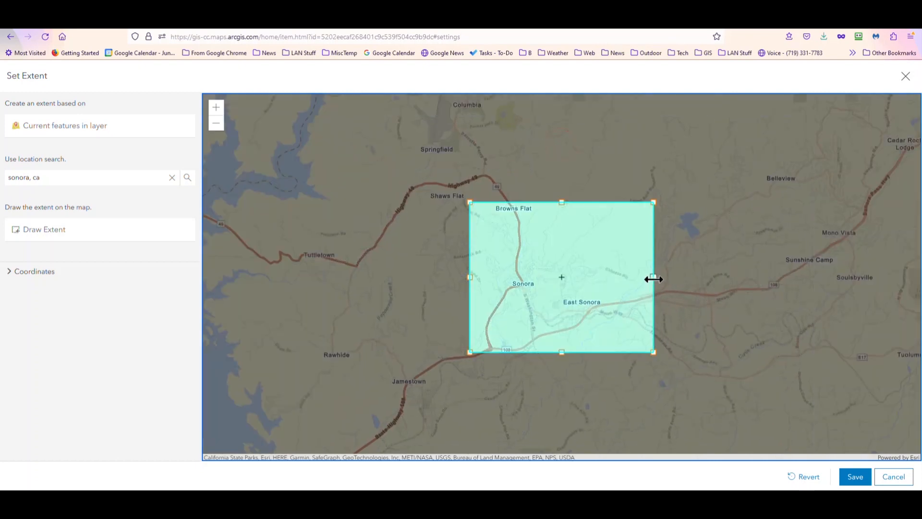
left_click_drag(651, 278, 854, 277)
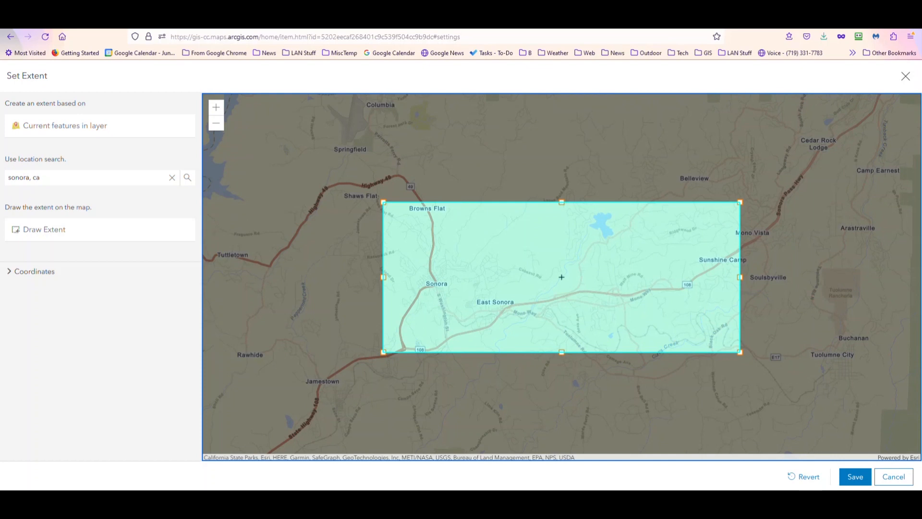
left_click(852, 477)
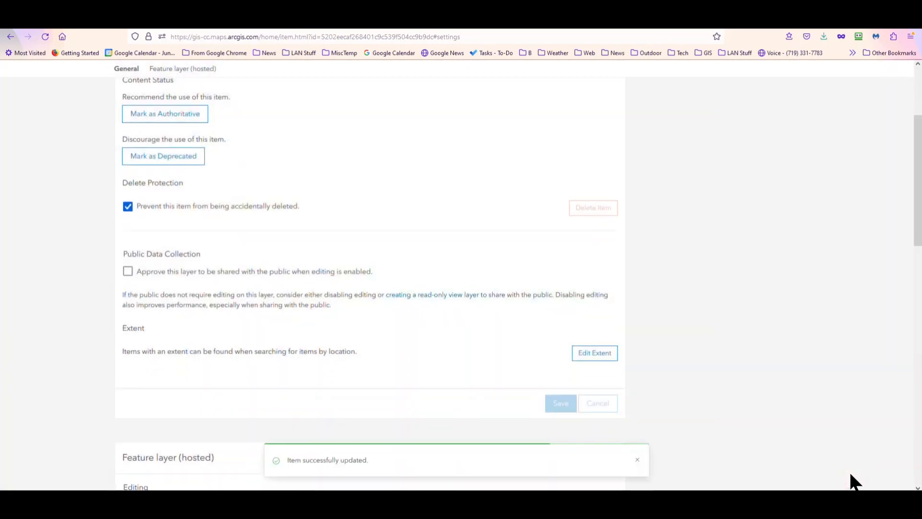
Switch to the item's visualization view and show its layer list
scroll(792, 416, "up", 3)
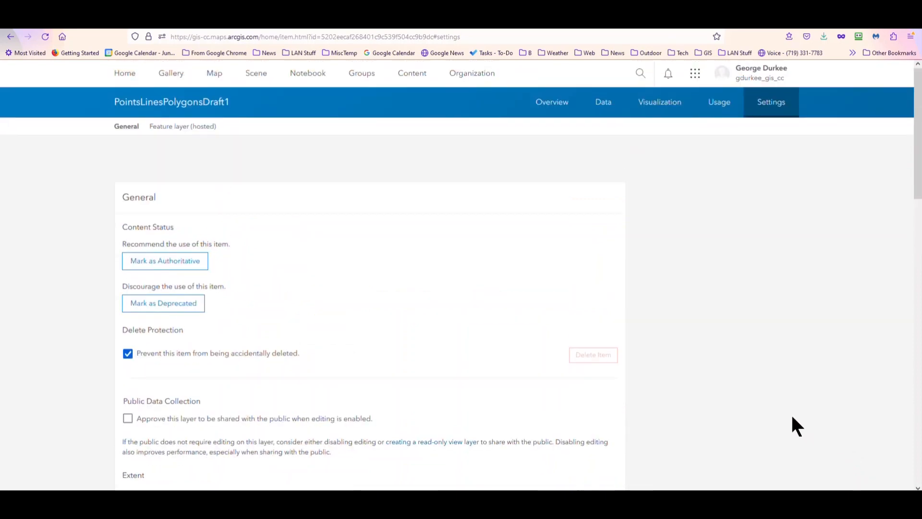
left_click(653, 103)
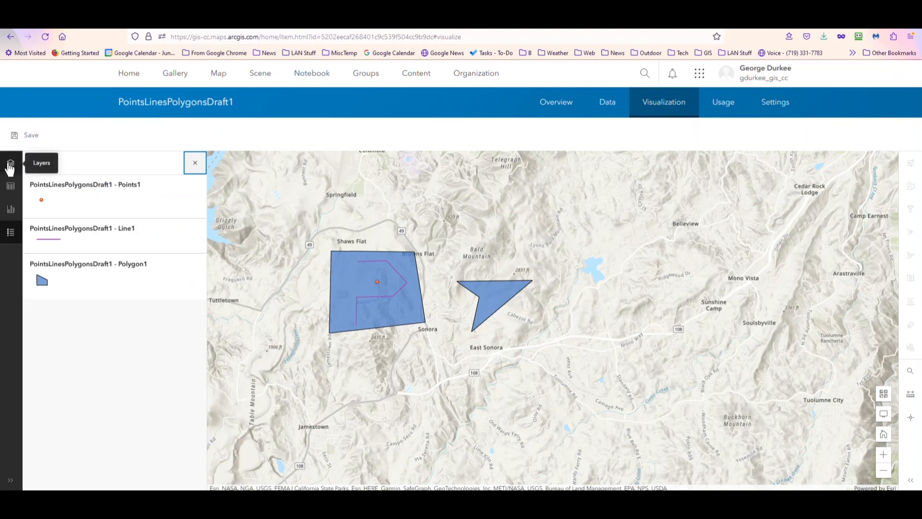
left_click(10, 167)
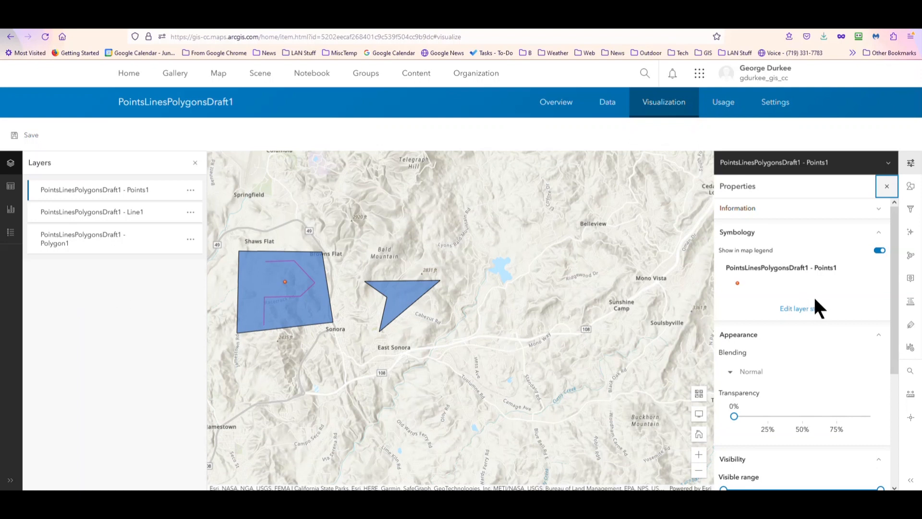
Open the Points1 layer's single-symbol style options and choose to change its basic point symbol
left_click(800, 312)
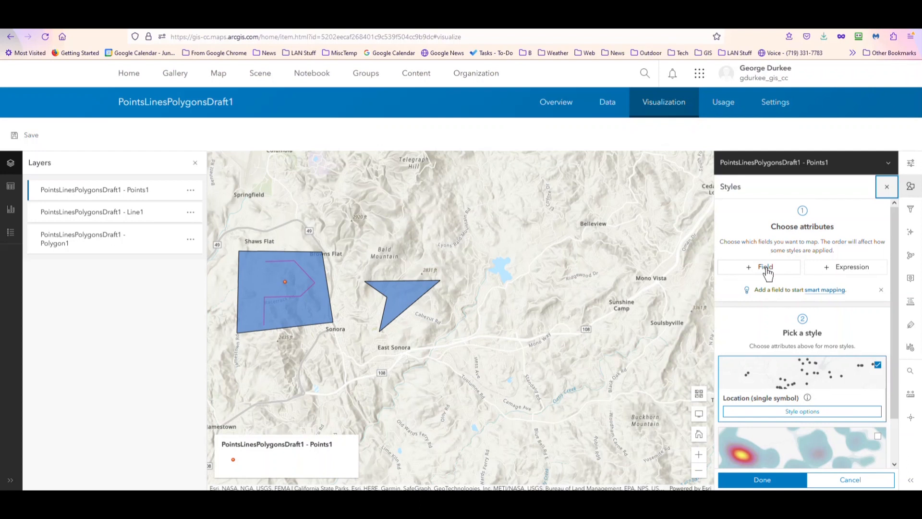
left_click(806, 413)
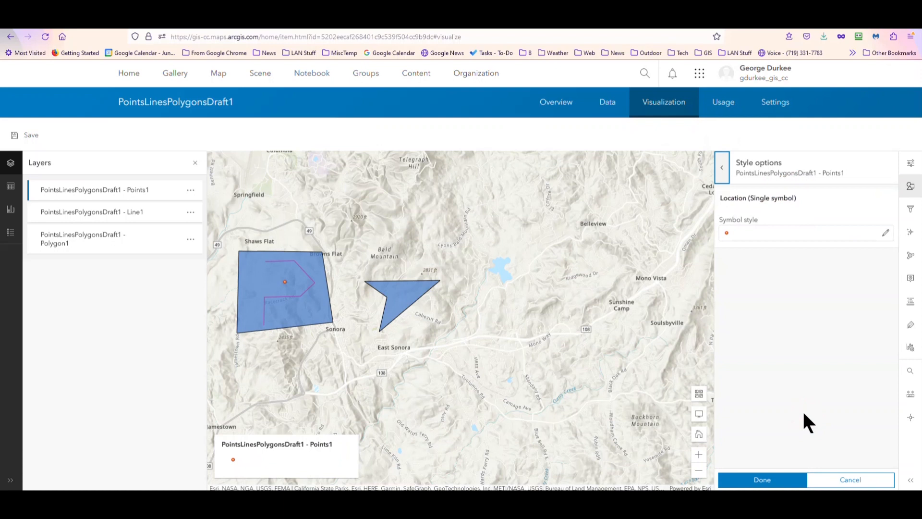
left_click(780, 232)
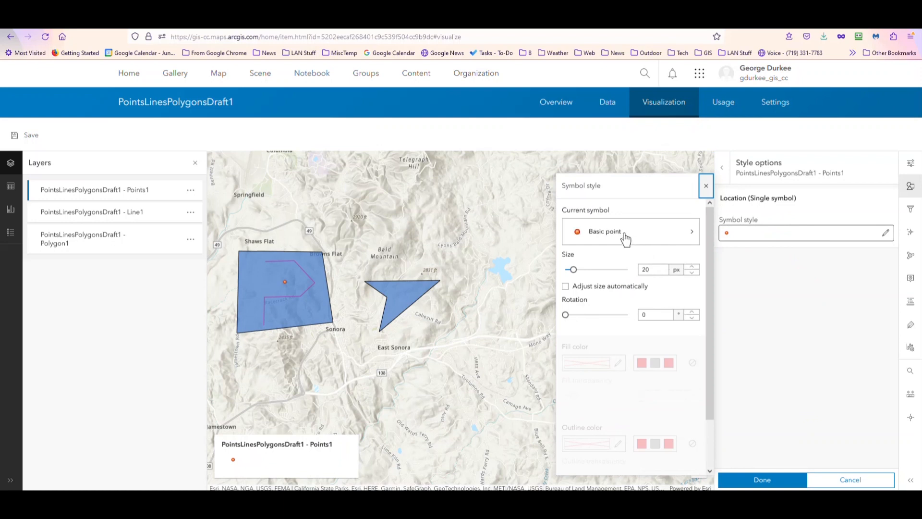
left_click(595, 237)
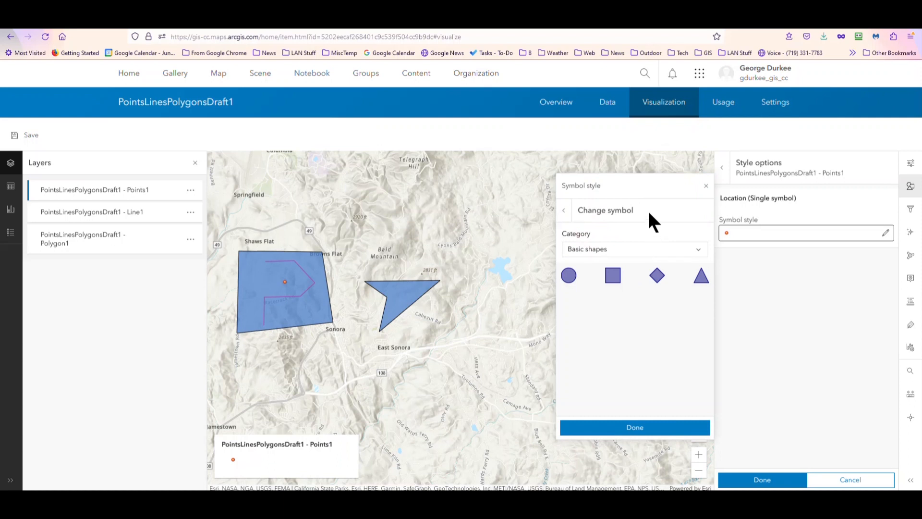
Replace the point symbol with the envelope icon from the Points of Interest category
left_click(613, 250)
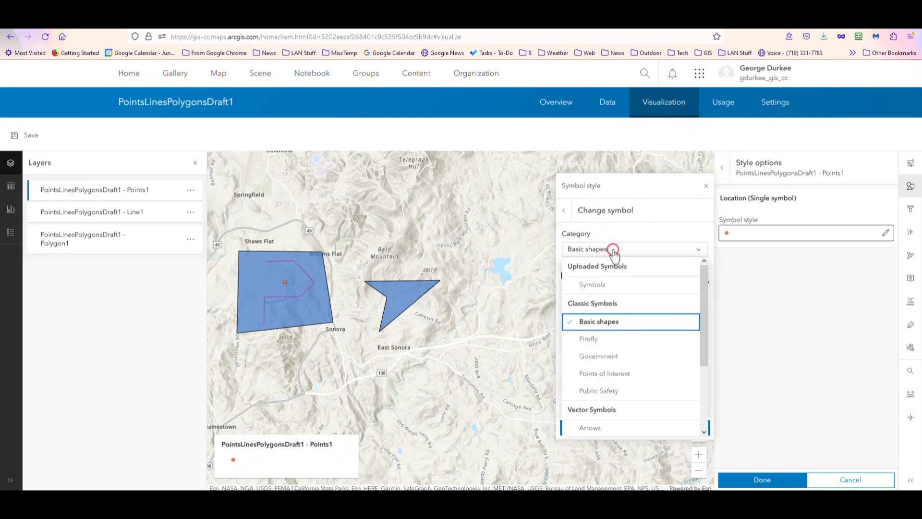
left_click(634, 373)
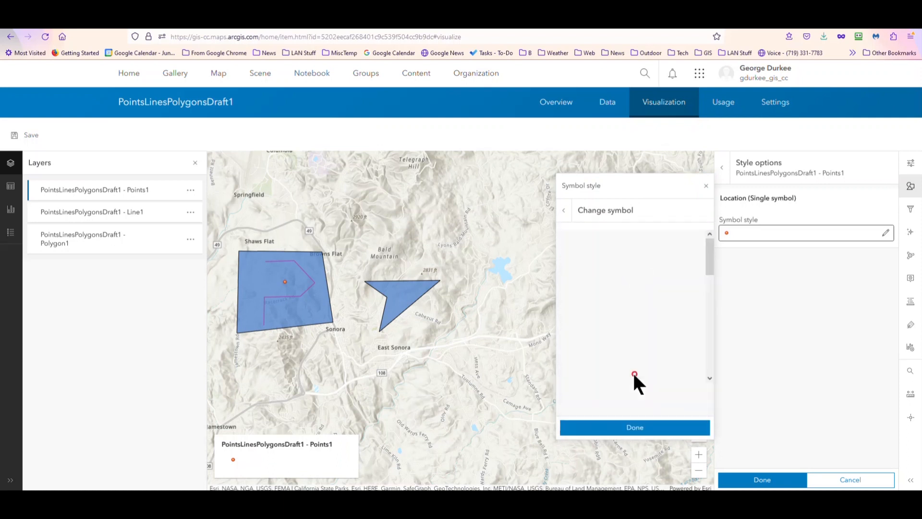
scroll(653, 355, "down", 5)
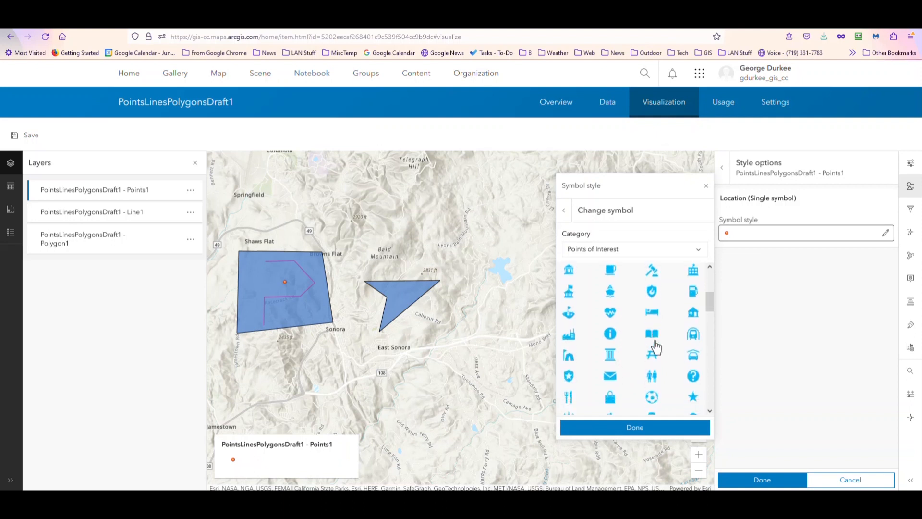
scroll(653, 345, "down", 5)
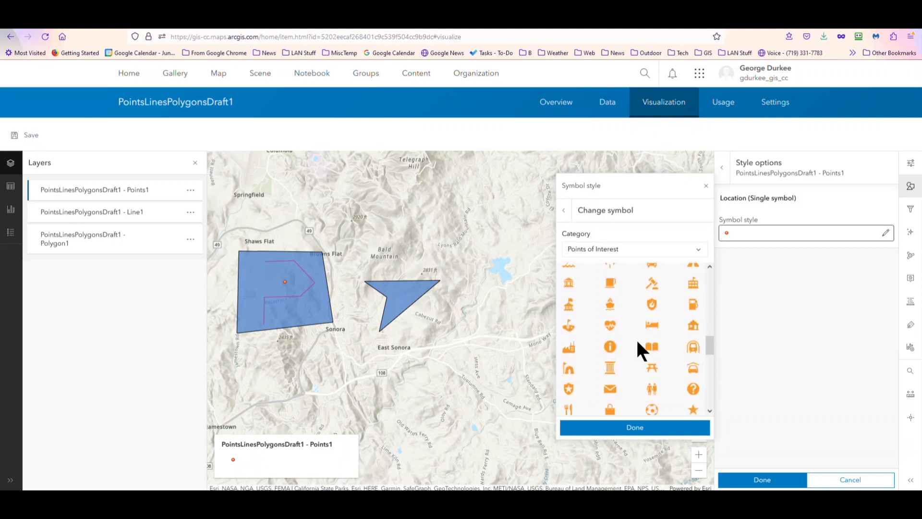
scroll(634, 338, "down", 2)
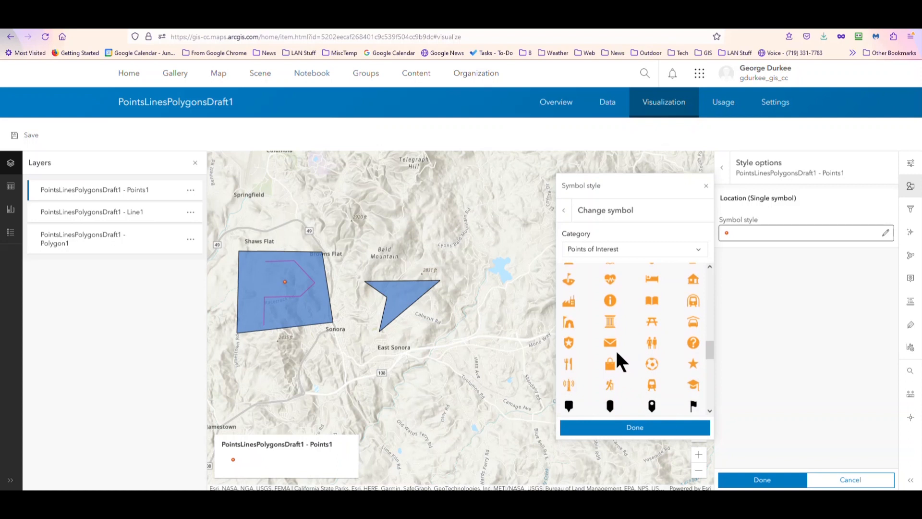
left_click(610, 344)
left_click(632, 428)
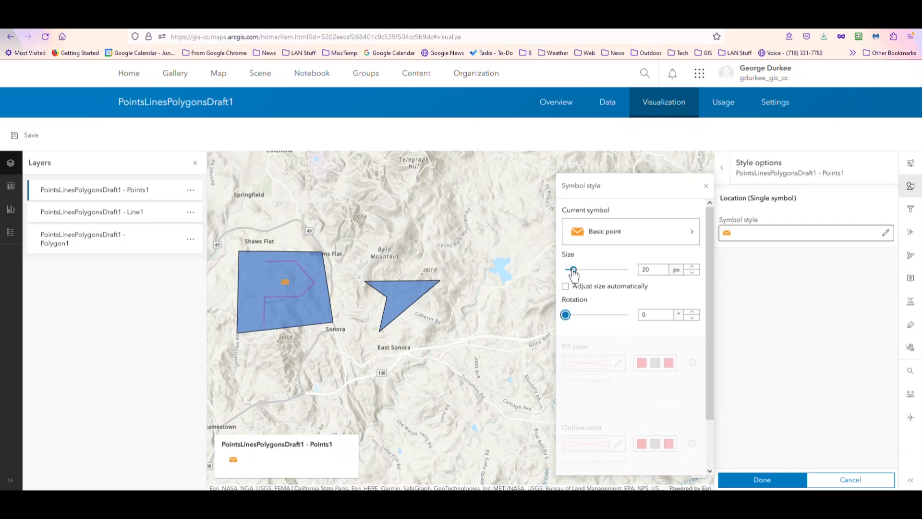
Set the point symbol size to 39 px and finish the Points1 style edit
left_click_drag(573, 270, 581, 269)
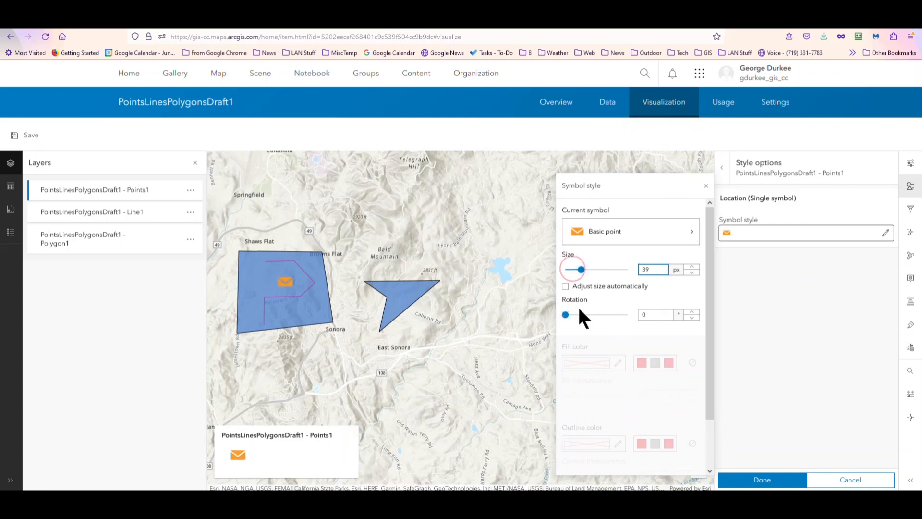
left_click(756, 479)
left_click(756, 480)
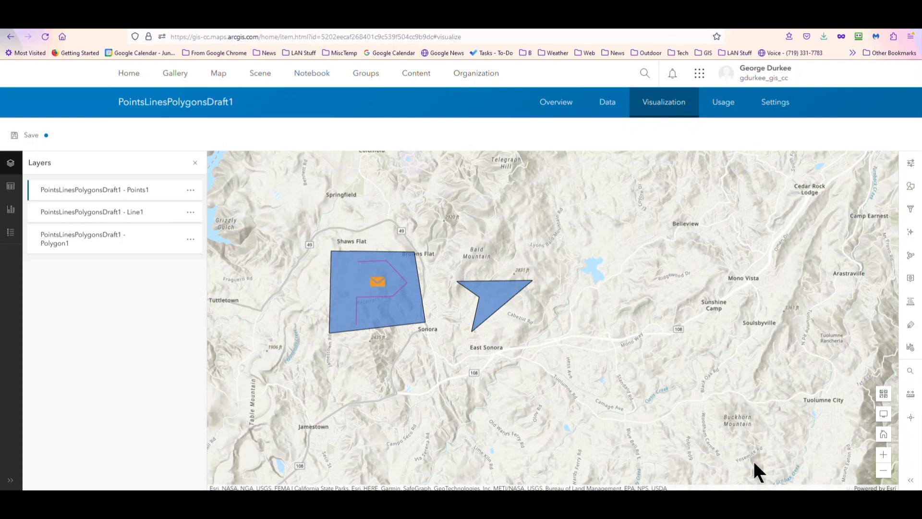
Open the Polygon1 layer's style options and choose to change its basic polygon symbol
left_click(86, 247)
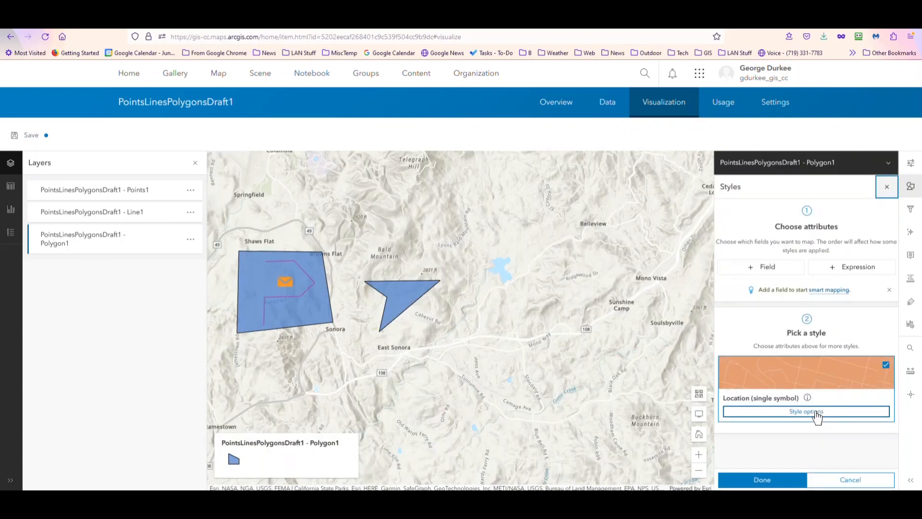
left_click(806, 412)
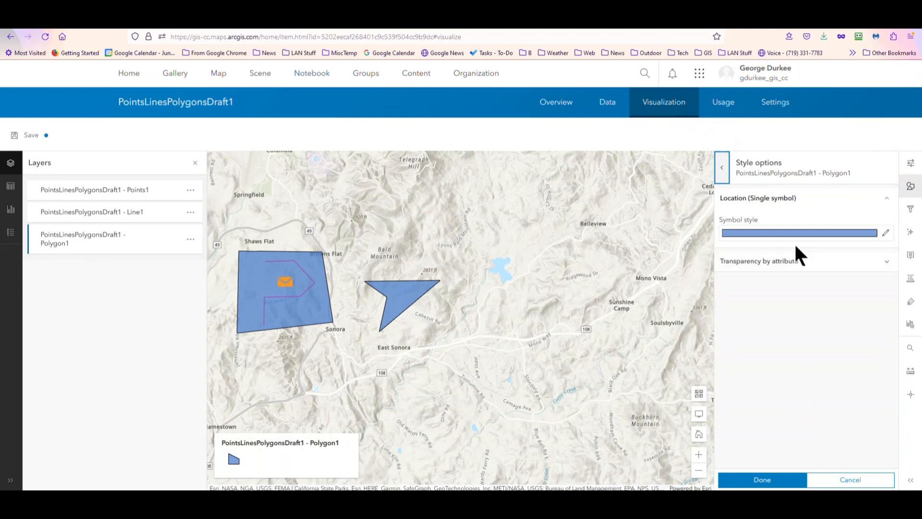
left_click(798, 233)
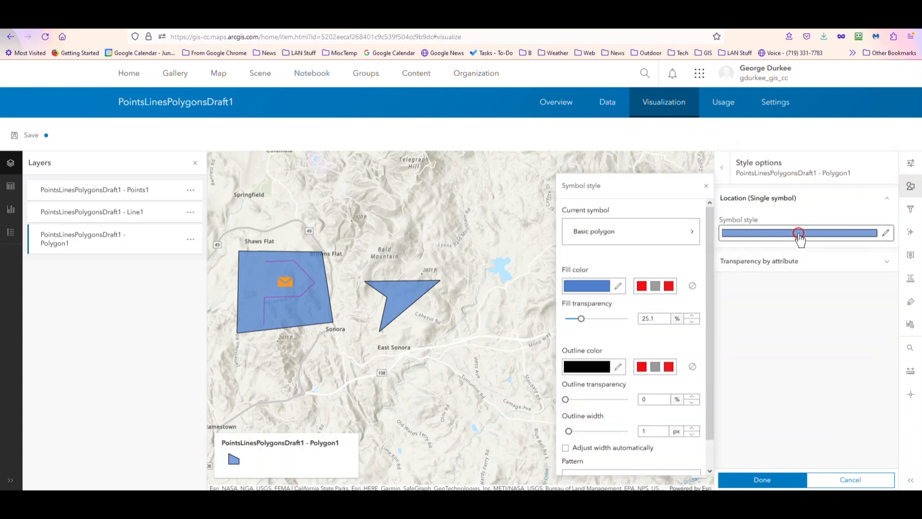
left_click(692, 231)
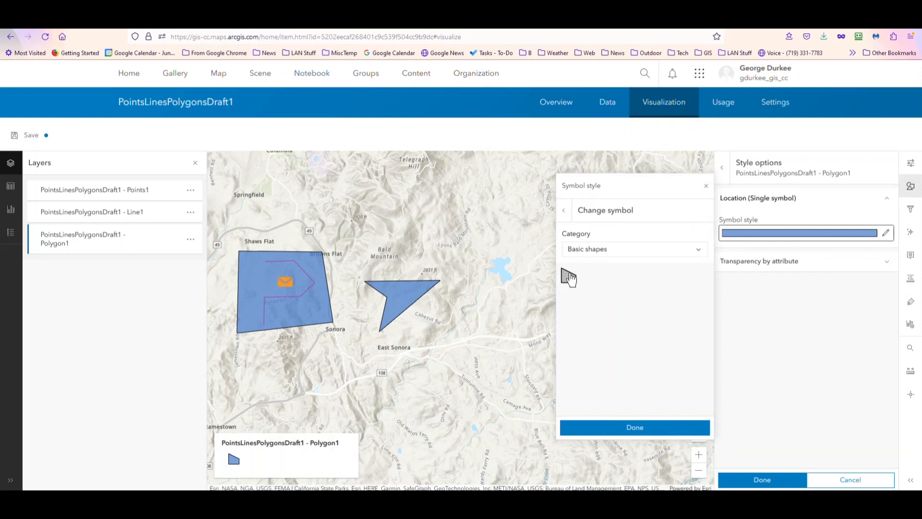
Apply the F Simple hatch pattern from the Hatch Fill category to the polygon symbol
left_click(588, 248)
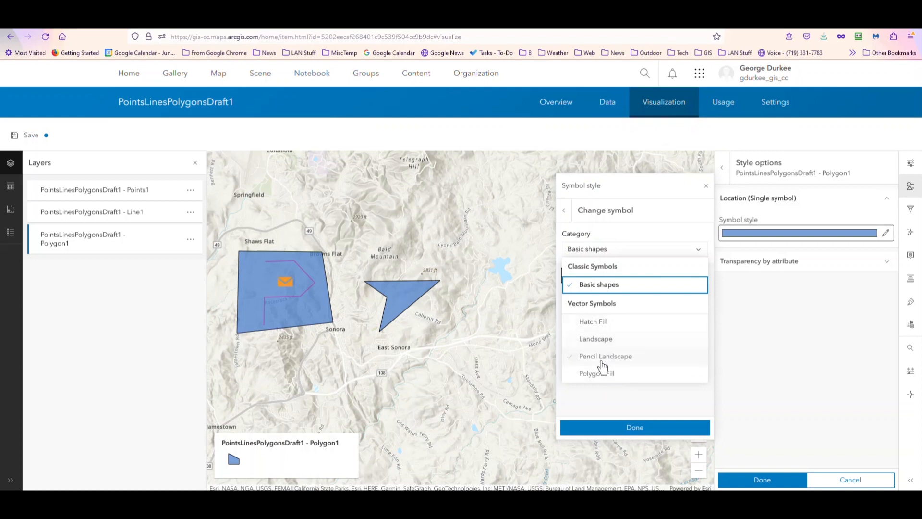
left_click(600, 321)
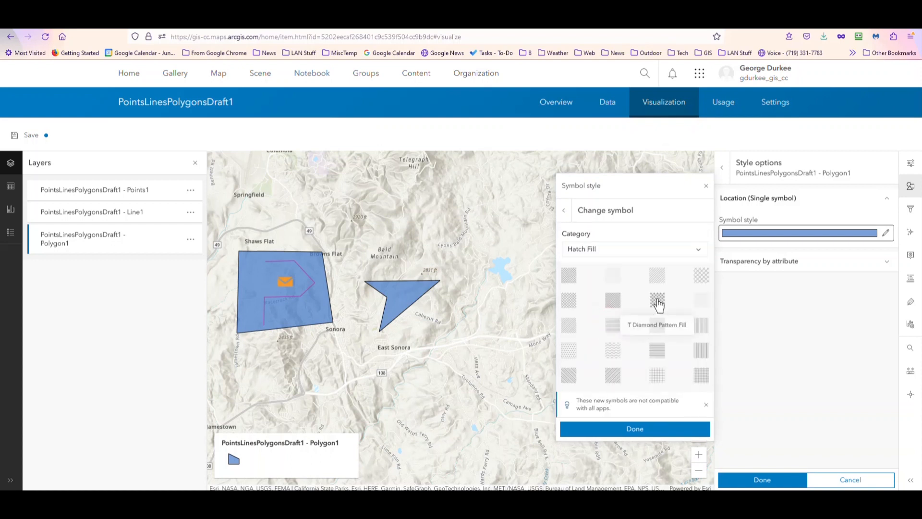
left_click(657, 283)
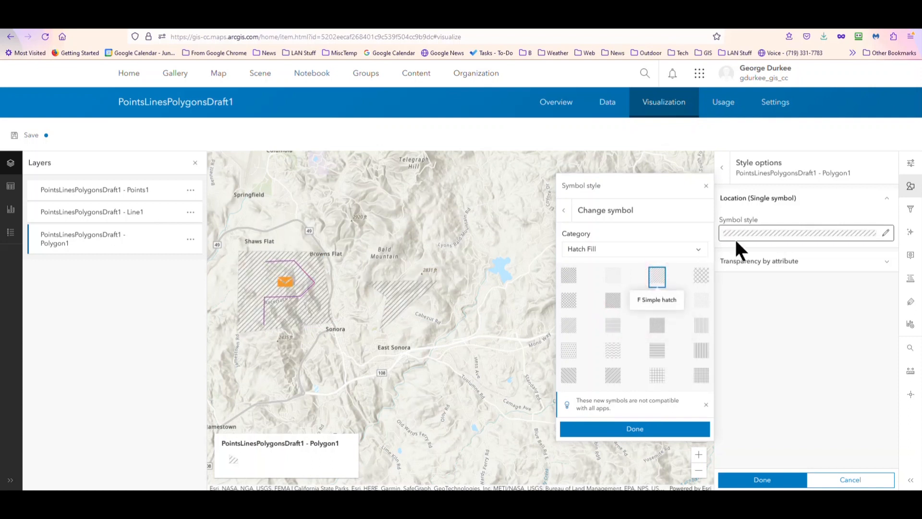
left_click(640, 436)
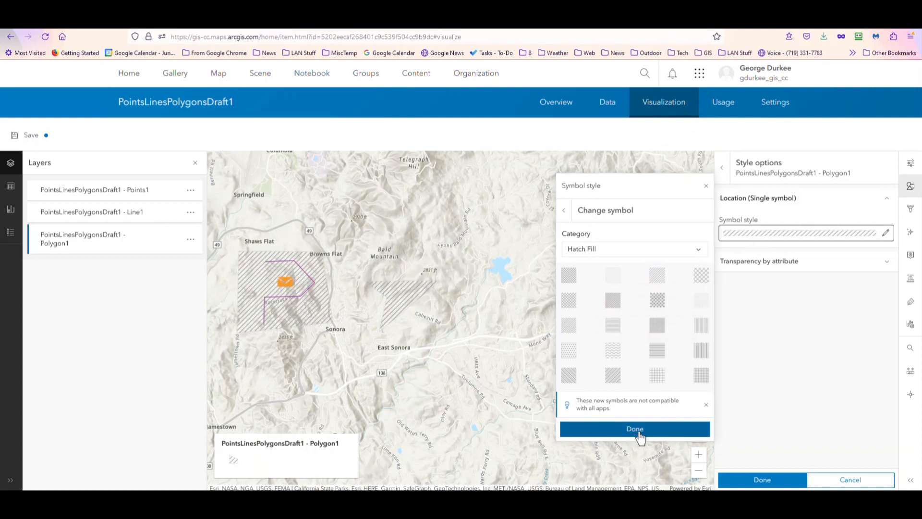
Set the polygon outline color to f07878 and the outline width to 3 px
left_click(640, 436)
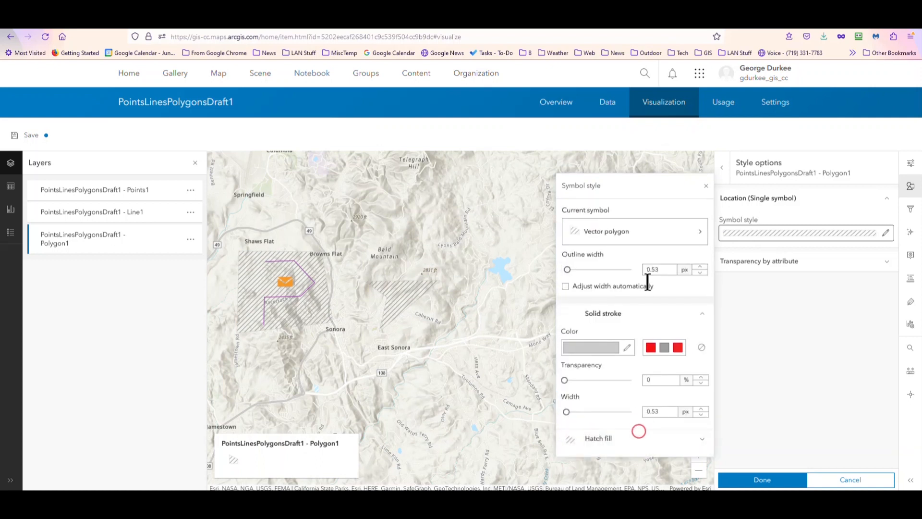
left_click(625, 349)
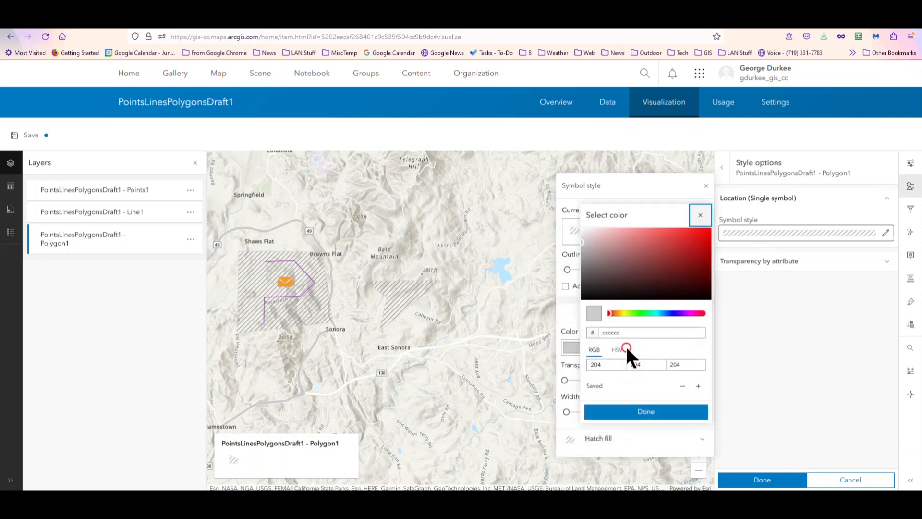
left_click(645, 233)
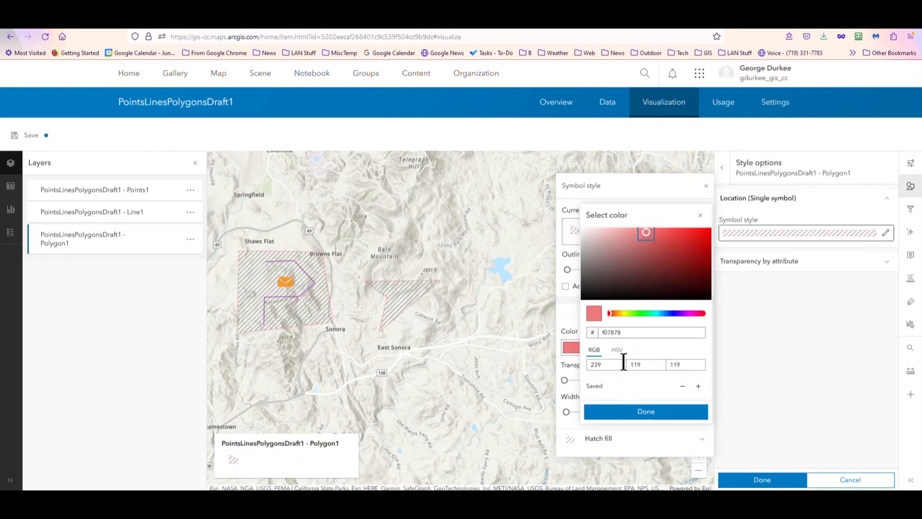
left_click(633, 414)
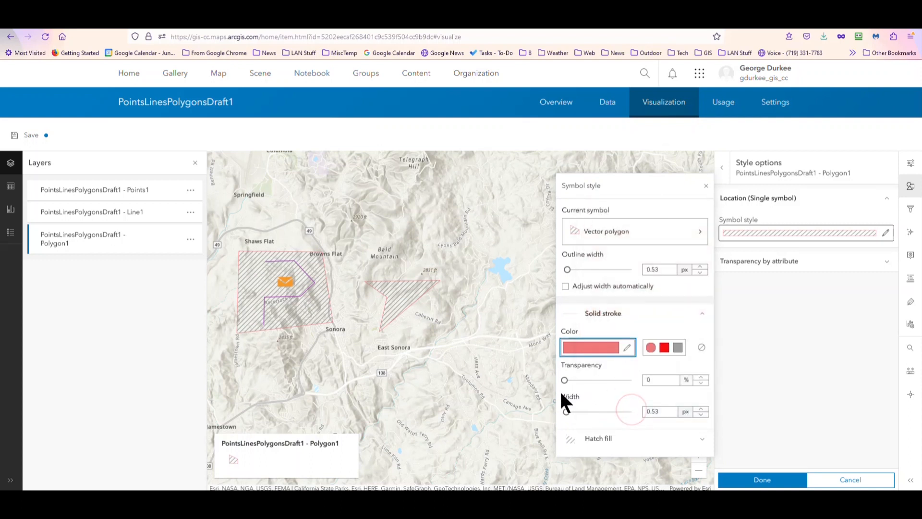
left_click(575, 270)
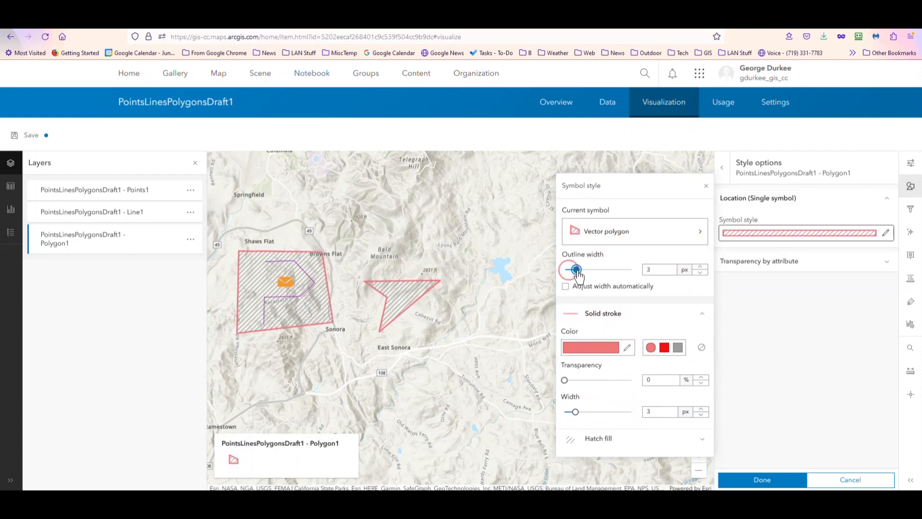
left_click(627, 348)
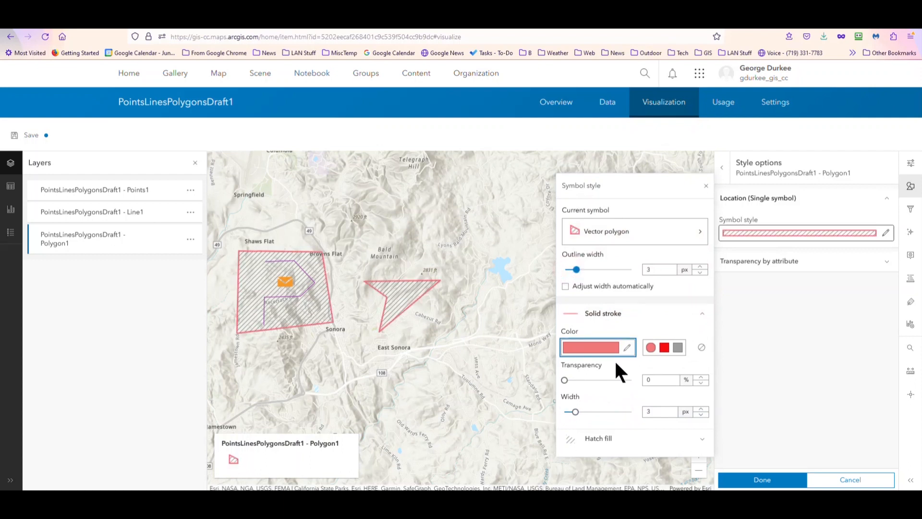
Expand the hatch fill settings and change the hatch color to bright green 3eff14
left_click(613, 441)
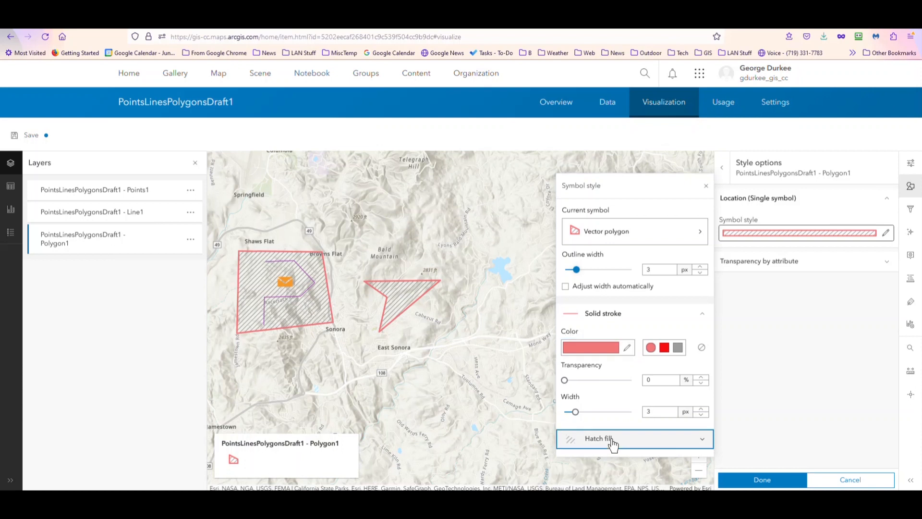
scroll(611, 434, "down", 3)
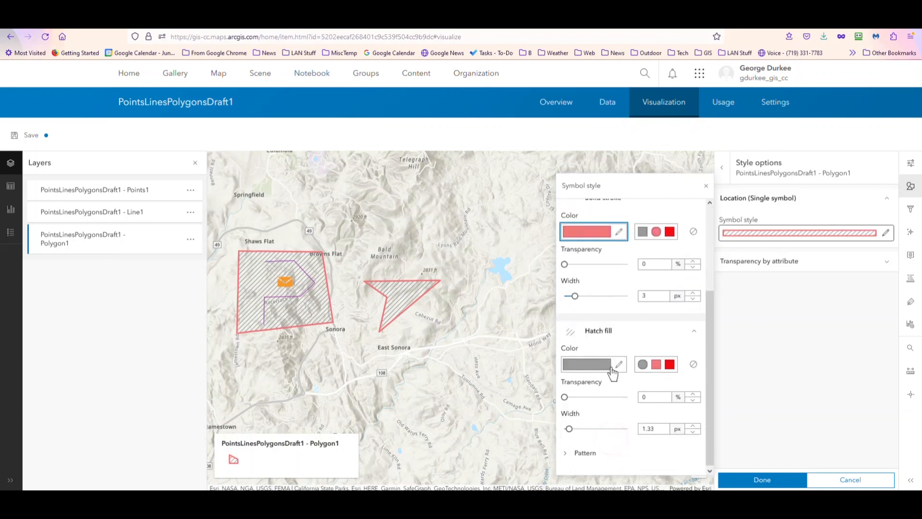
left_click(619, 364)
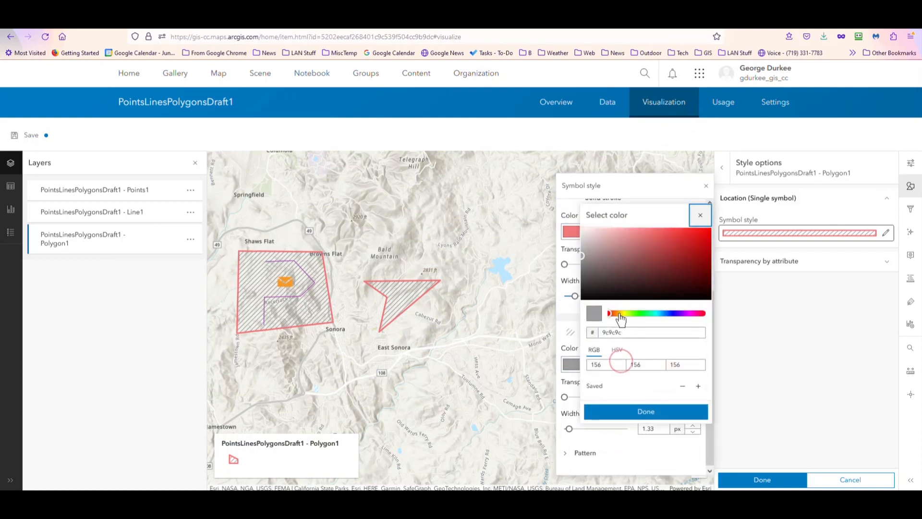
left_click(637, 313)
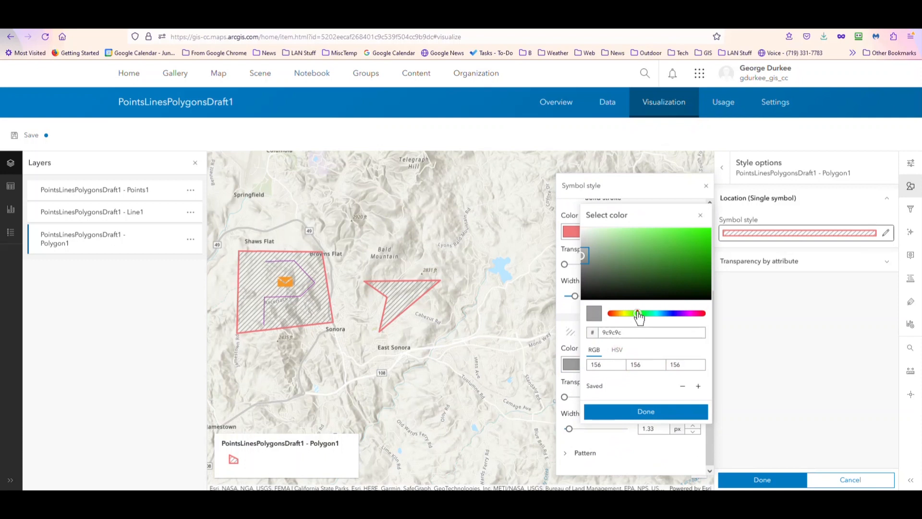
left_click(700, 231)
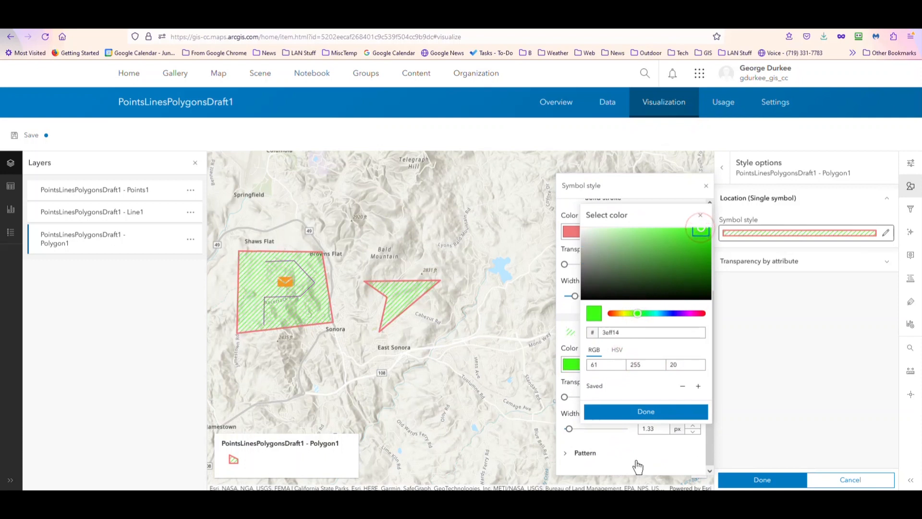
left_click(643, 412)
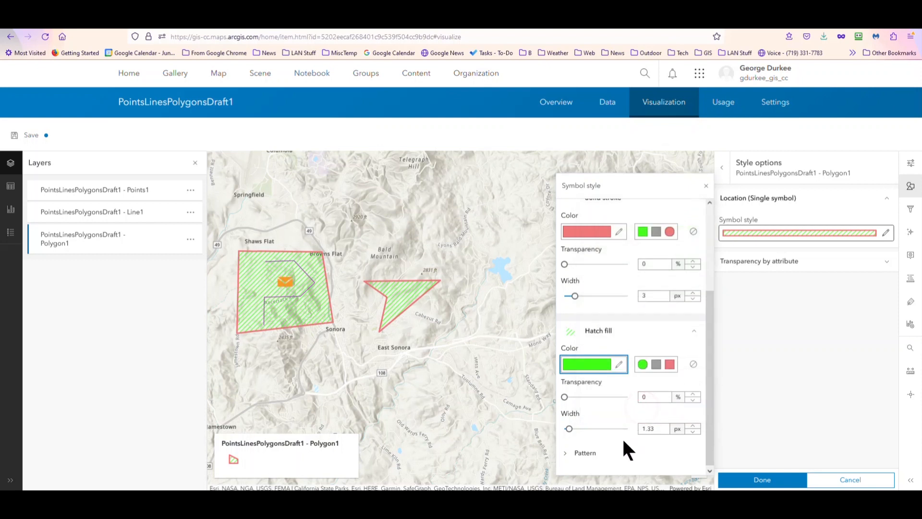
Finish the Polygon1 style edit and save the layer's visualization
left_click(566, 452)
scroll(579, 436, "down", 3)
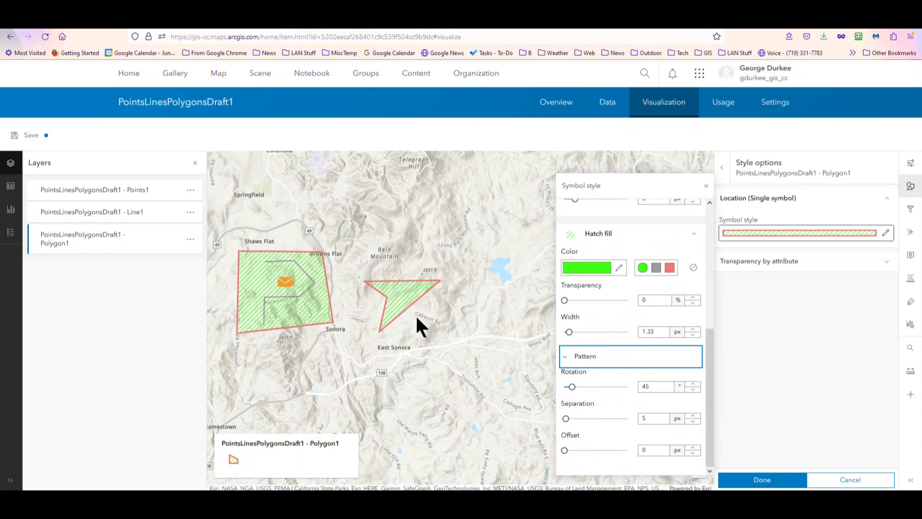
left_click(760, 478)
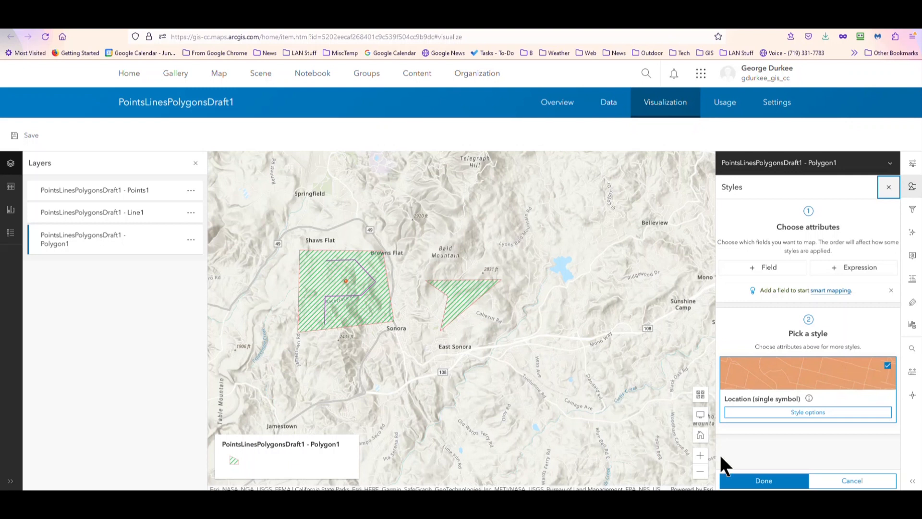
left_click(759, 481)
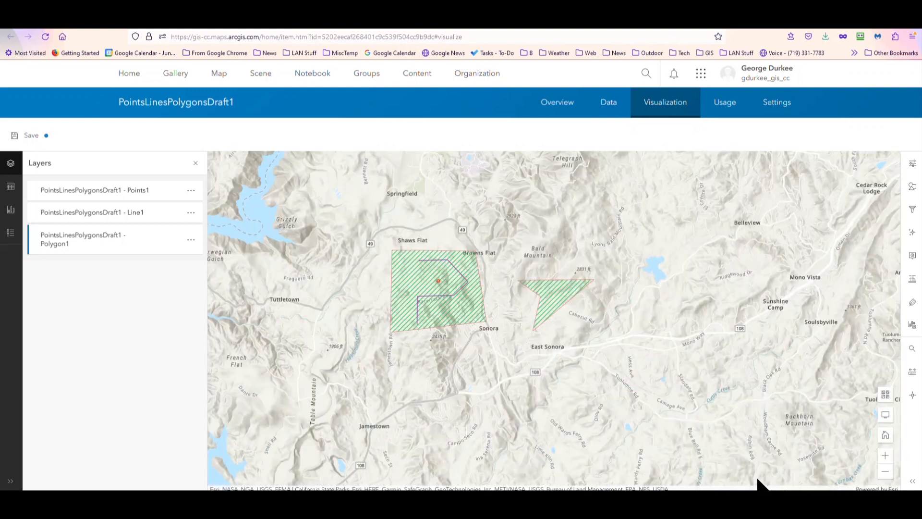
left_click(26, 140)
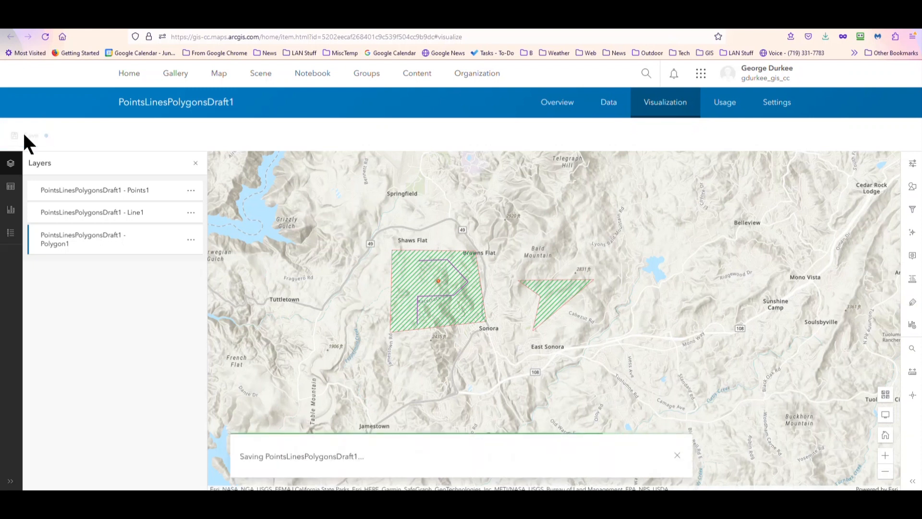